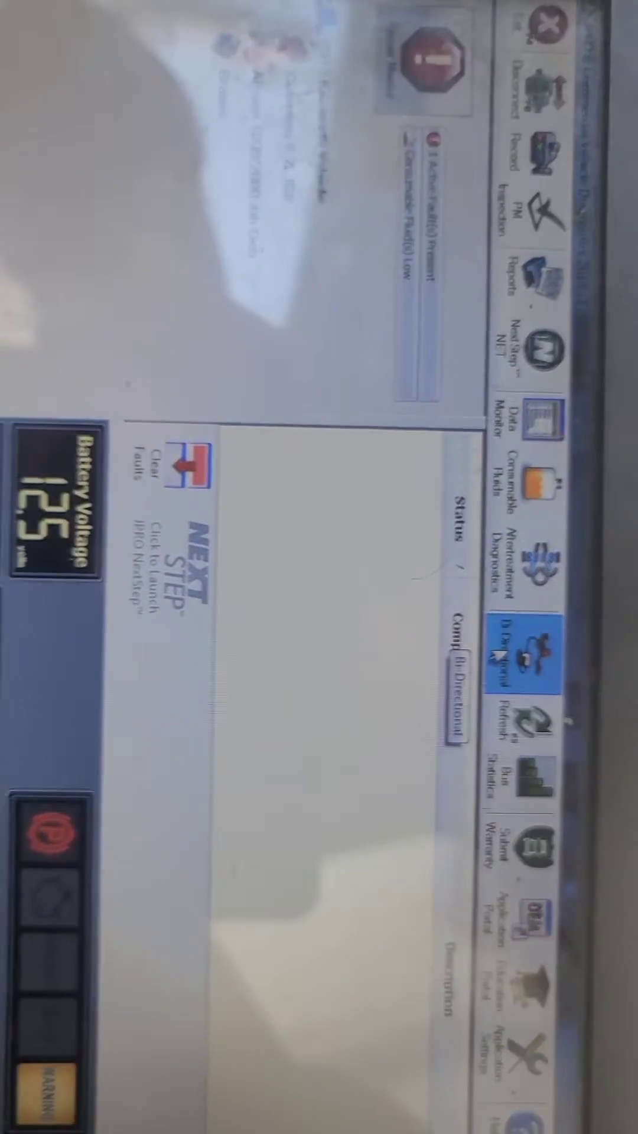
# Bring up the engine's bi-directional tests to reach the Idle Shutdown test
pyautogui.click(467, 658)
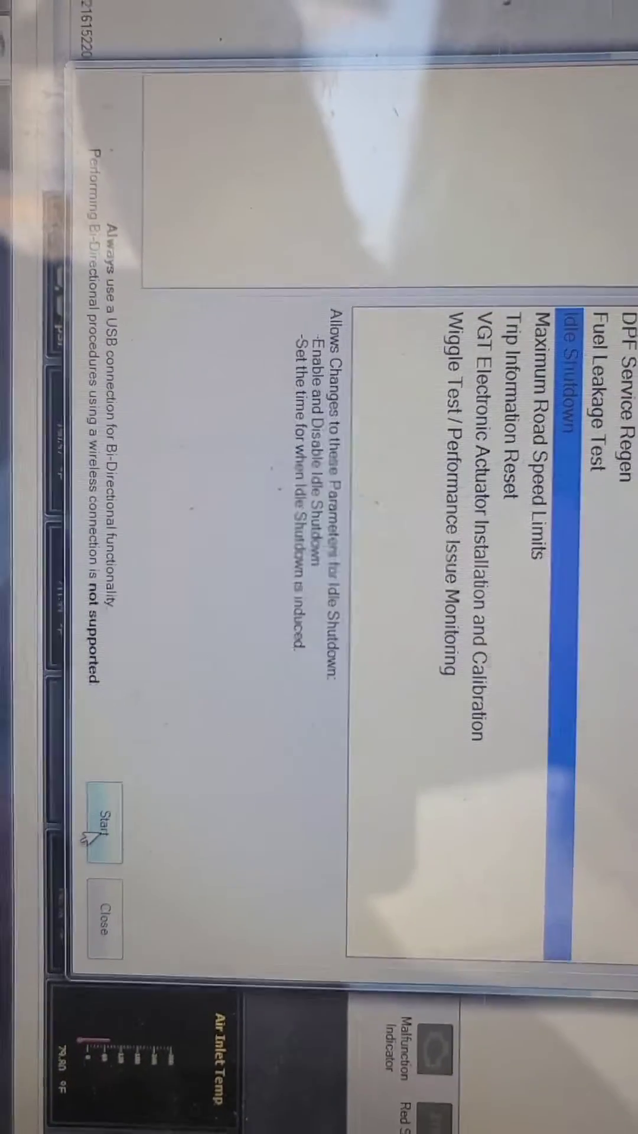
# Start the Idle Shutdown test and set Idle Shutdown Status's update value to Disabled
pyautogui.click(72, 837)
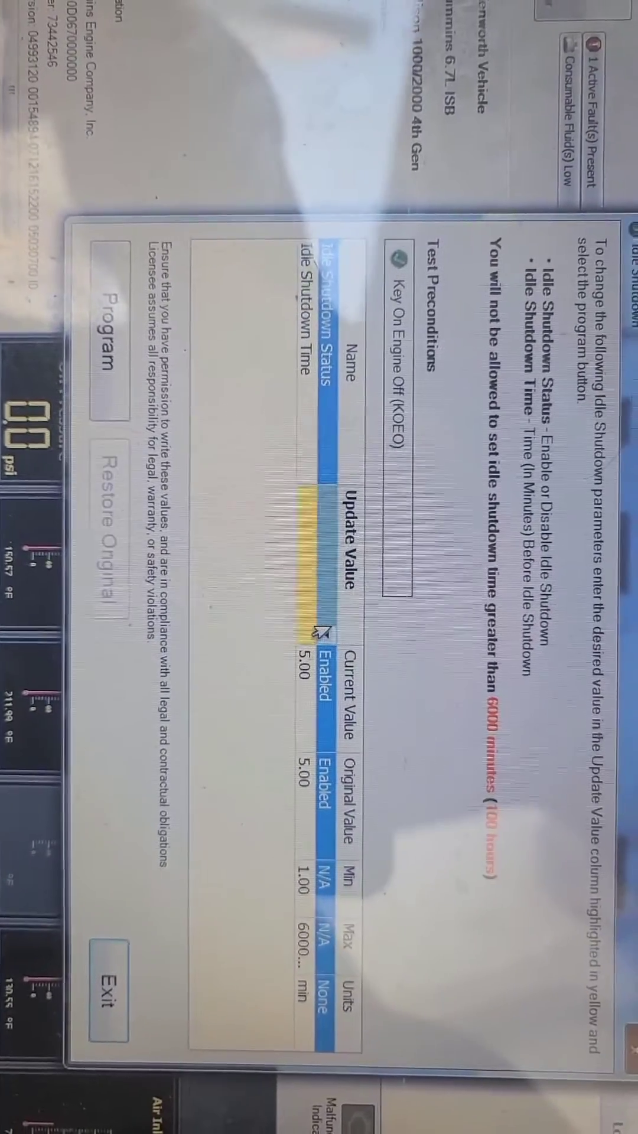
pyautogui.click(322, 631)
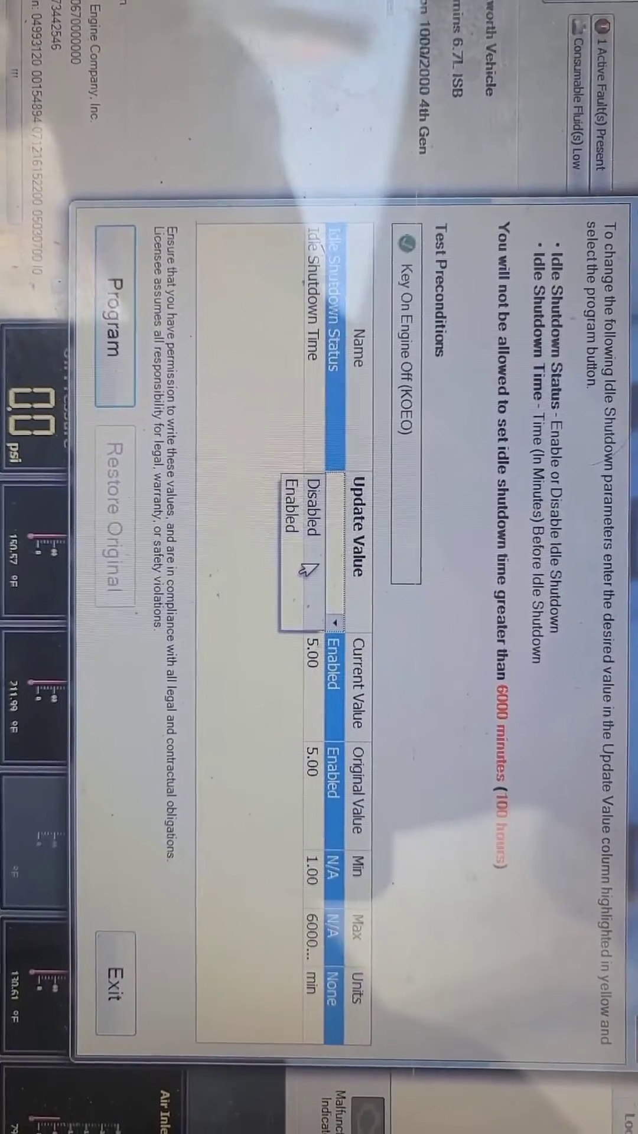
pyautogui.click(306, 567)
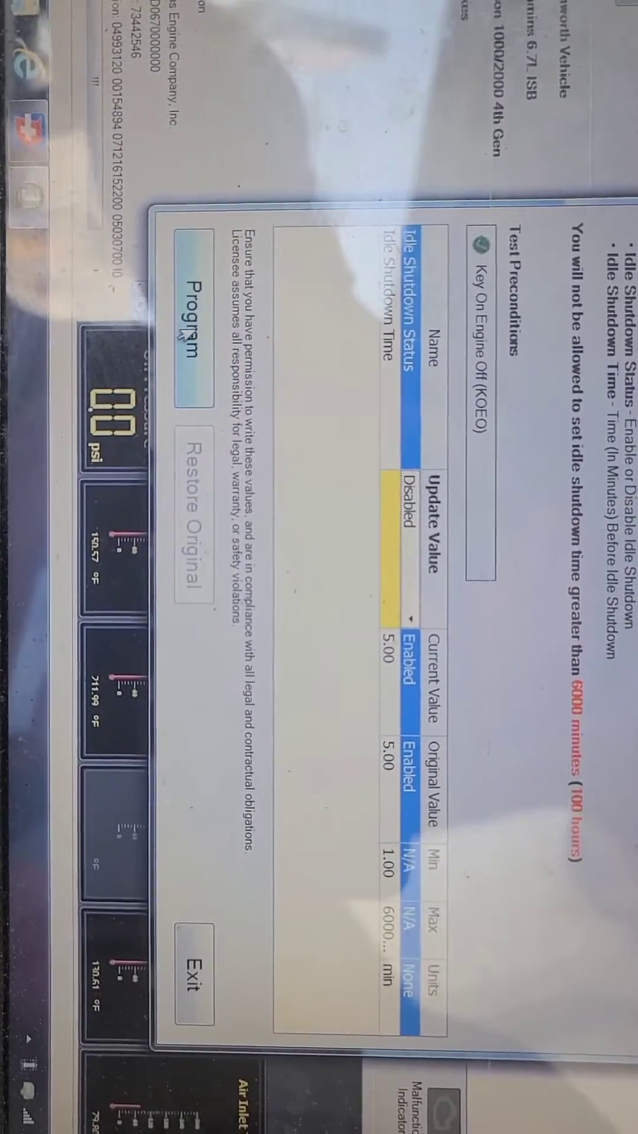
# Program the engine to write the Idle Shutdown Status change from Enabled to Disabled
pyautogui.click(187, 335)
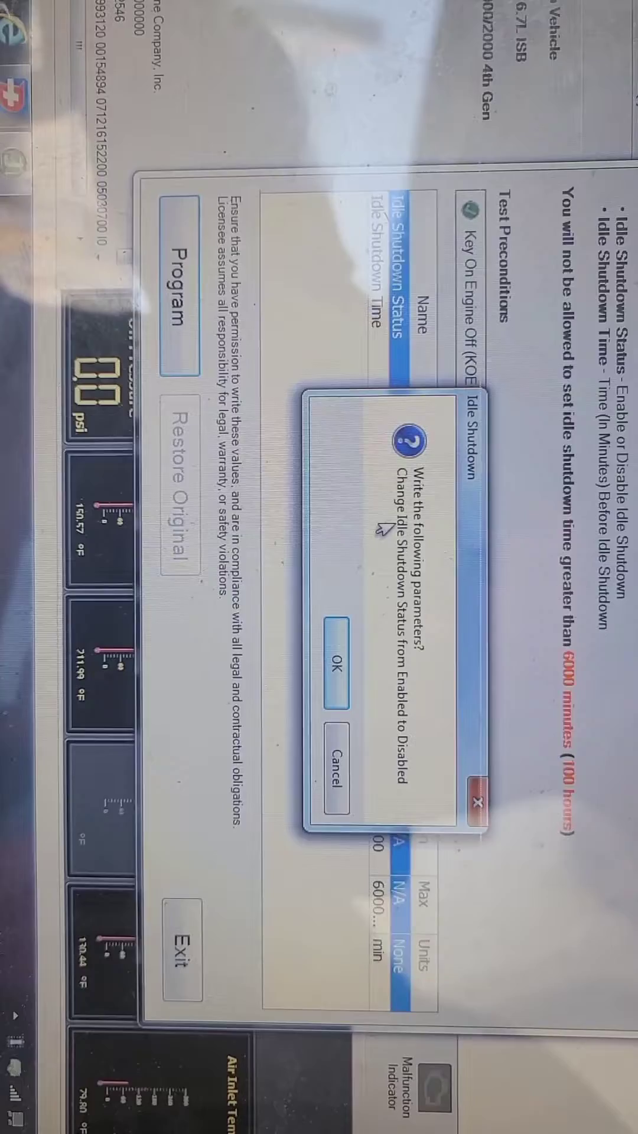